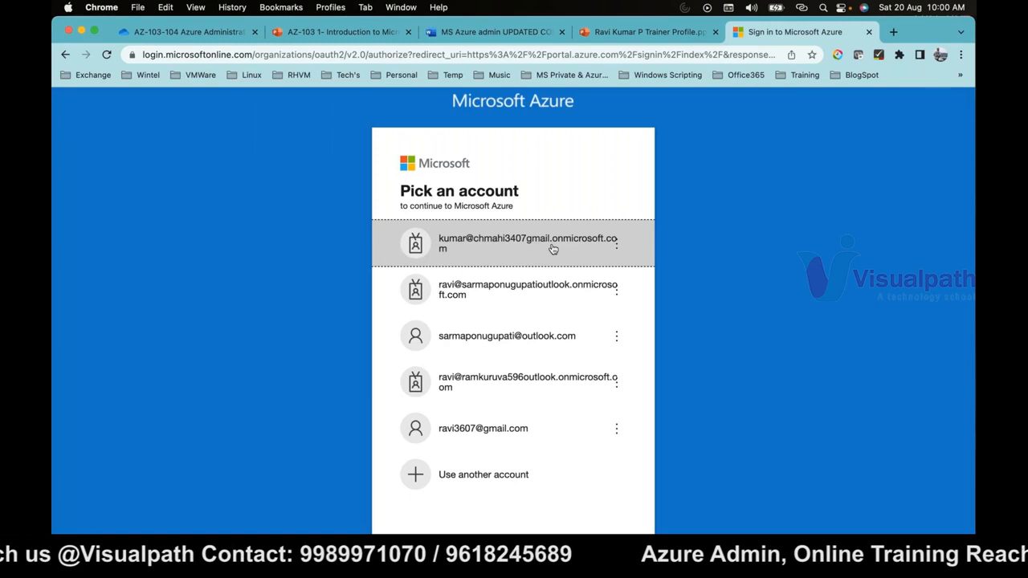
- Sign in to Microsoft Azure with the first listed account, enter the account password, and decline to stay signed in
click(553, 249)
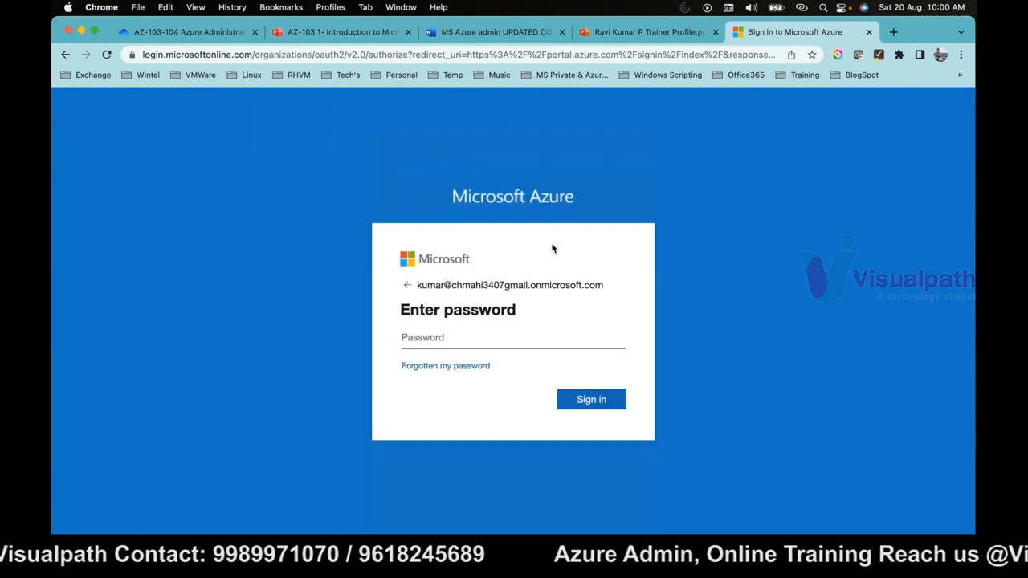
text(•••••••••)
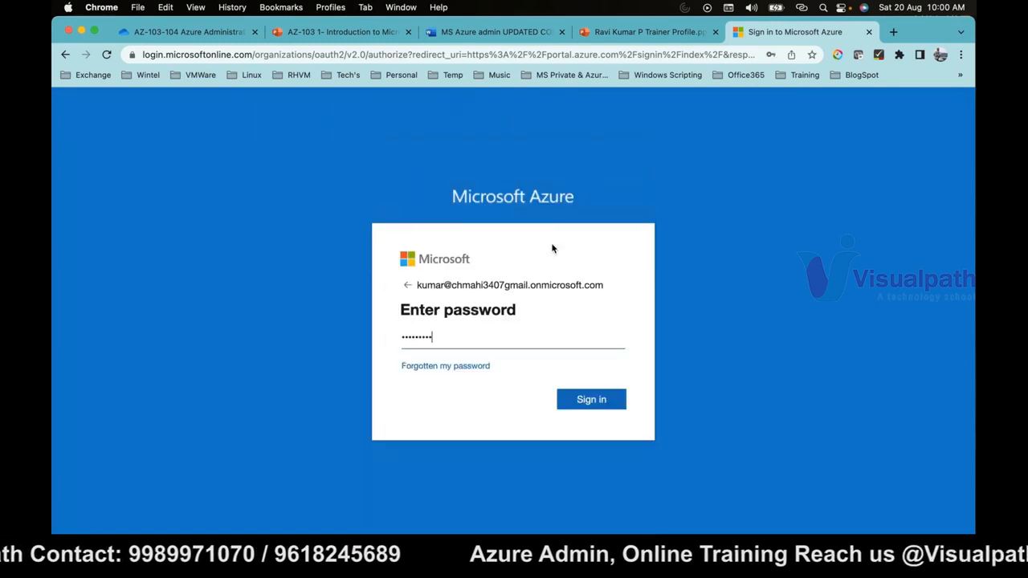
text(••)
key(Return)
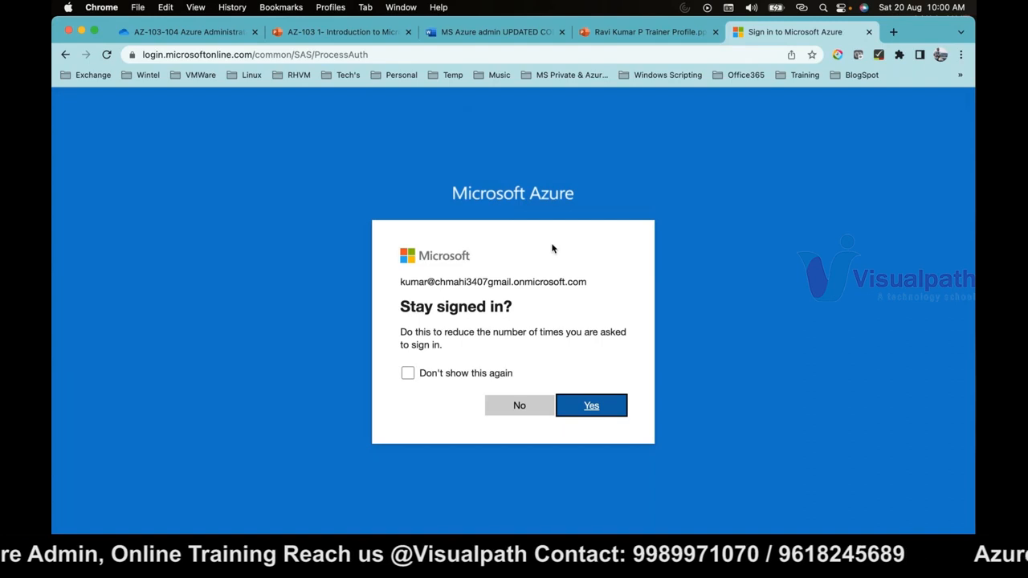
click(538, 409)
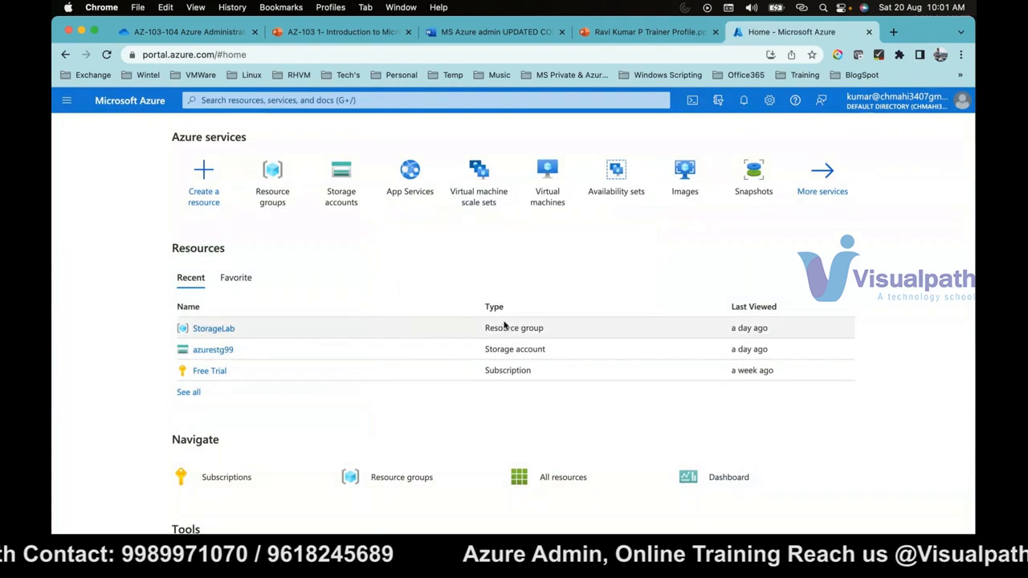
- Search the portal for "virtual", go to the Virtual machines service, and start creating an Azure virtual machine
click(479, 100)
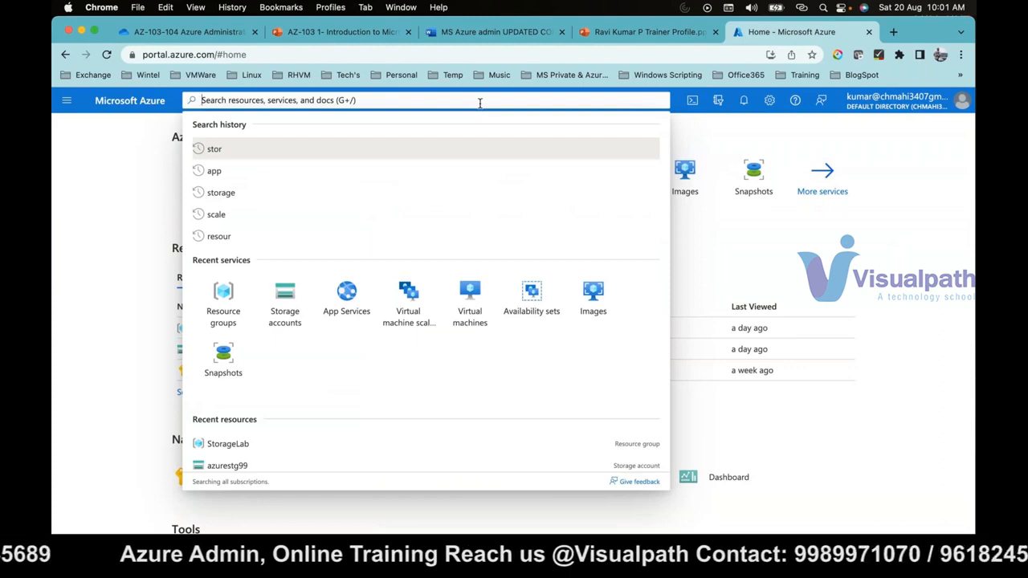
text(virtual)
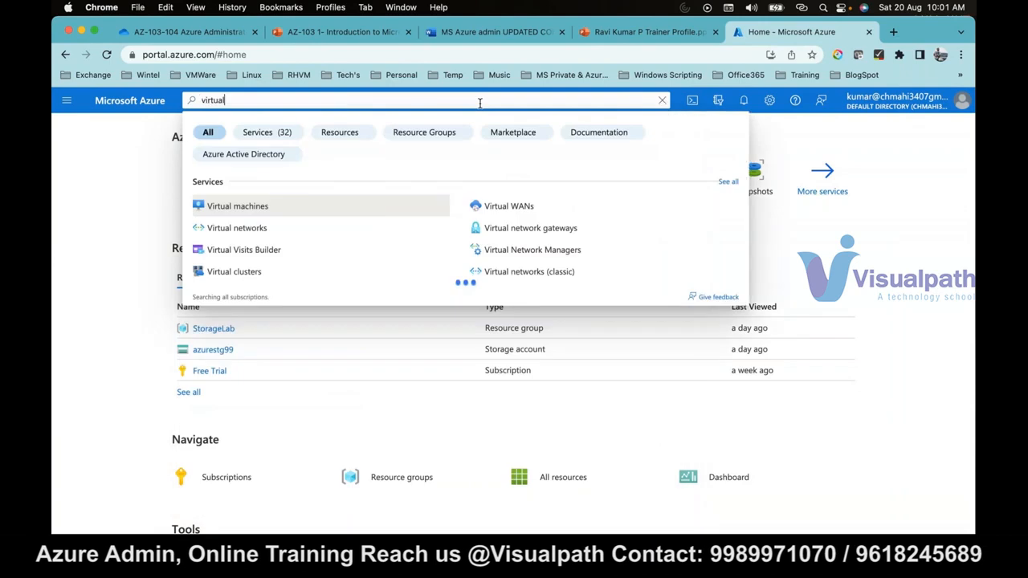
click(274, 207)
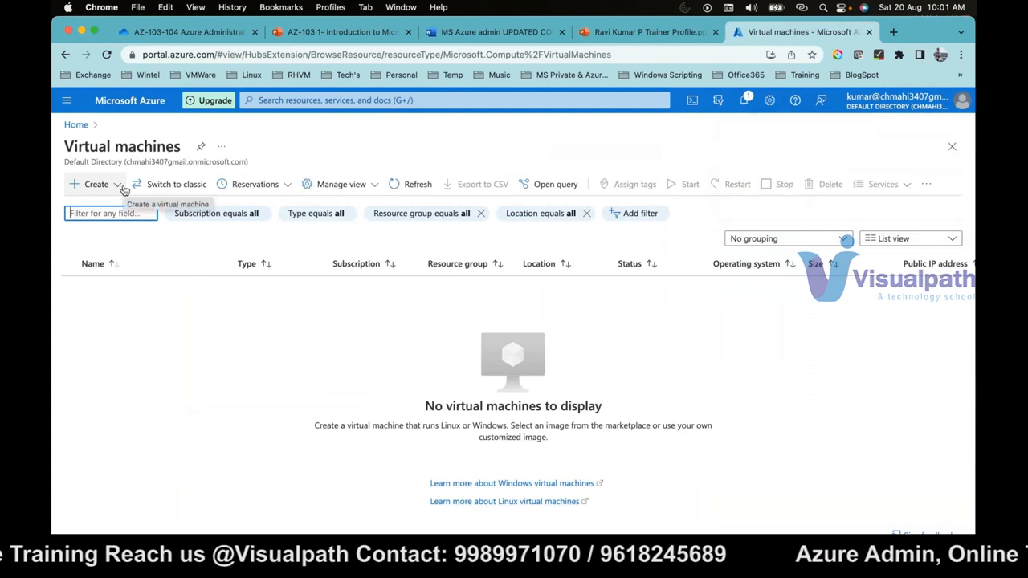
click(122, 186)
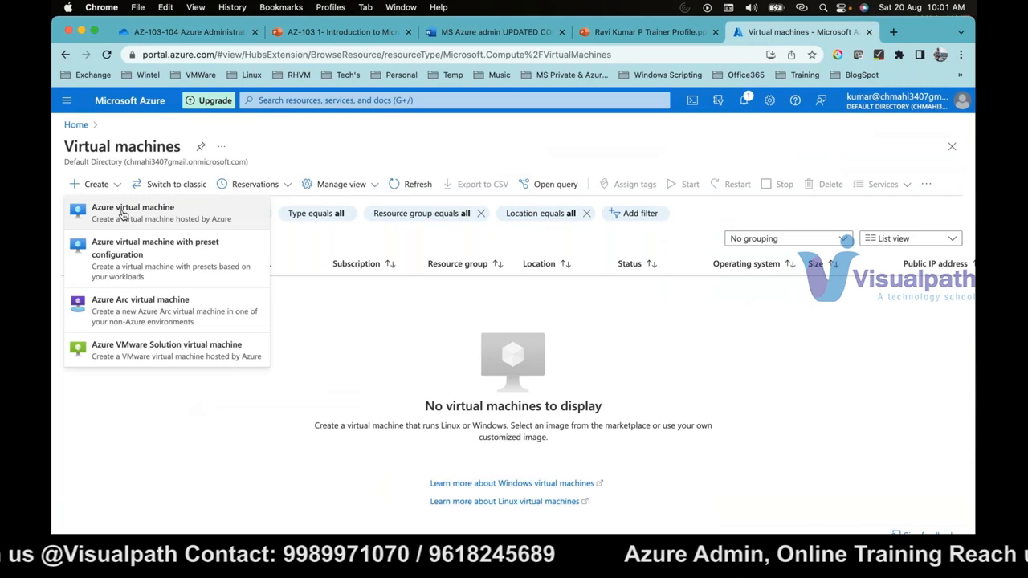
click(253, 320)
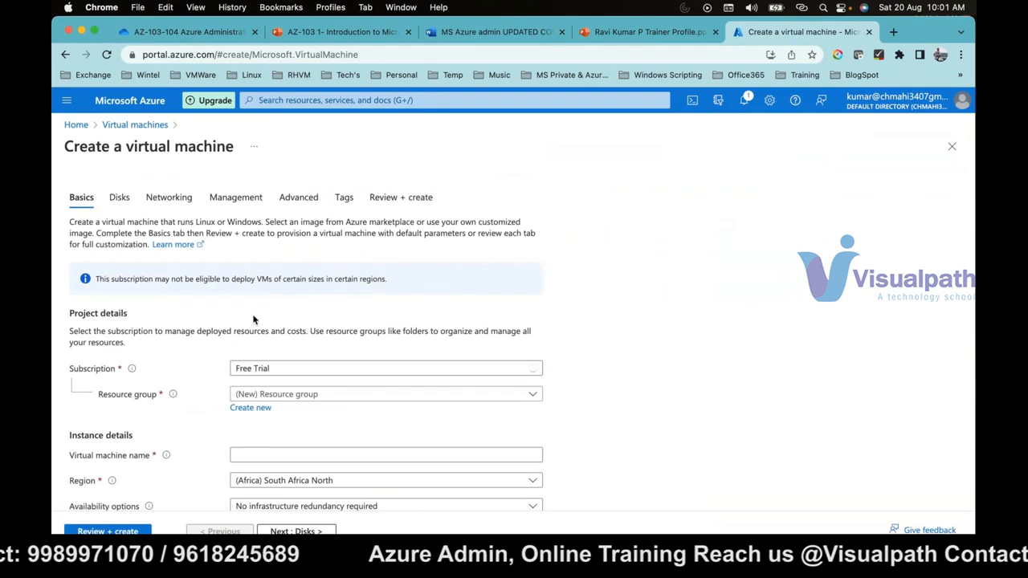
- Pick the StorageLab resource group first and replace it with a new resource group named demolab
click(278, 394)
click(261, 437)
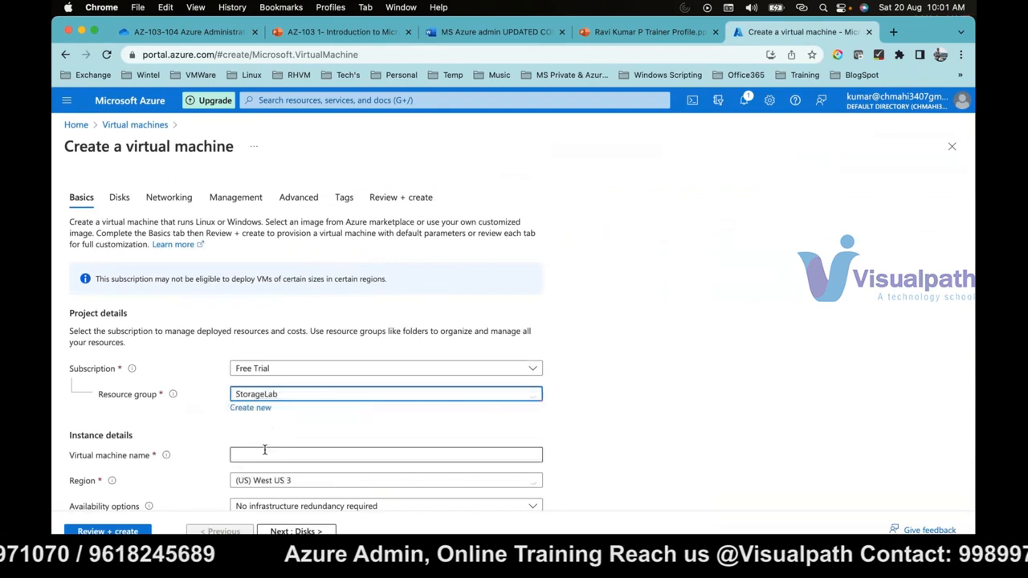
click(264, 453)
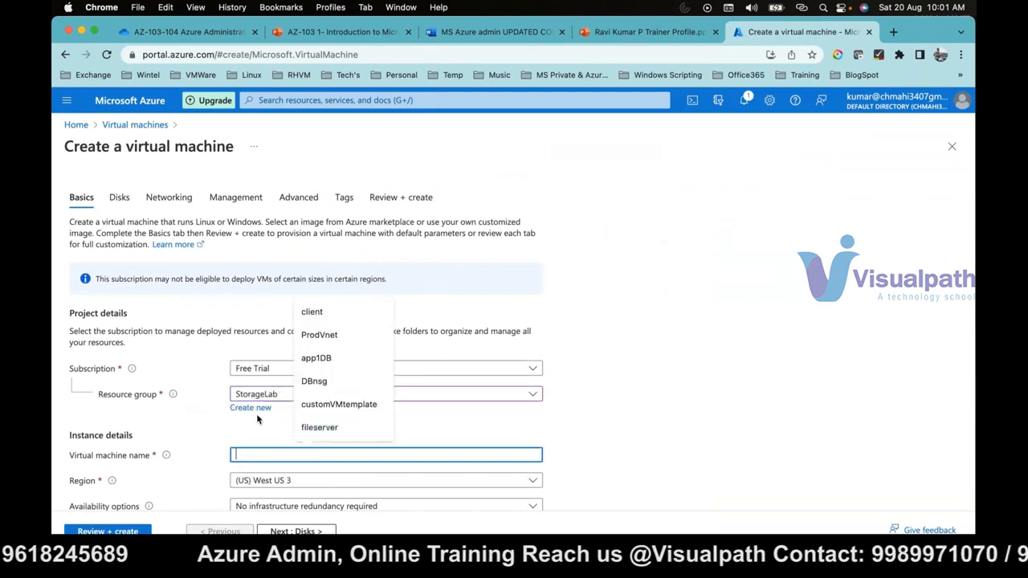
click(251, 408)
text(demolab)
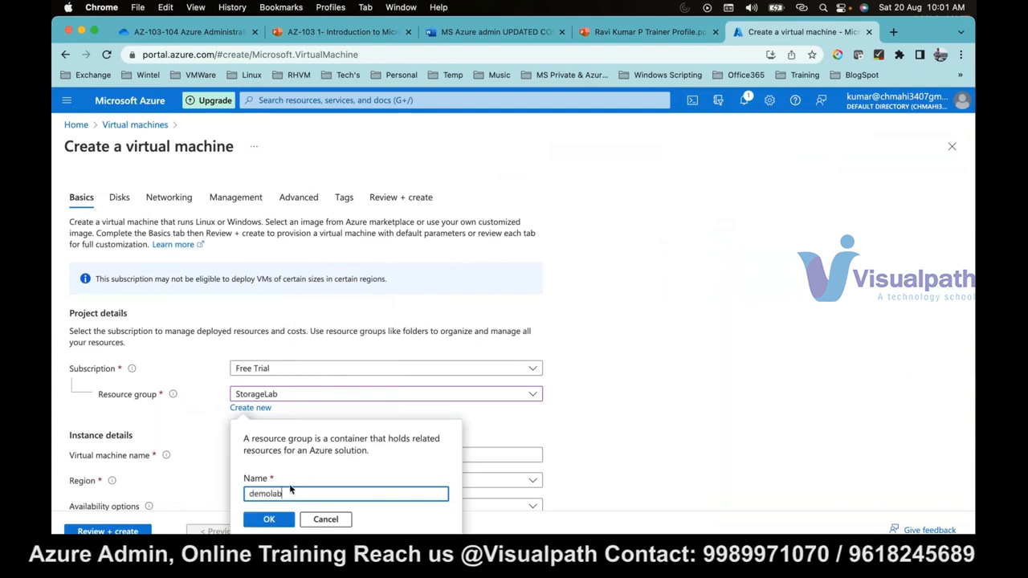
click(269, 520)
- Name the virtual machine appserver and review the available images, keeping Windows Server 2016 Datacenter - Gen2
scroll(642, 393, down, 2)
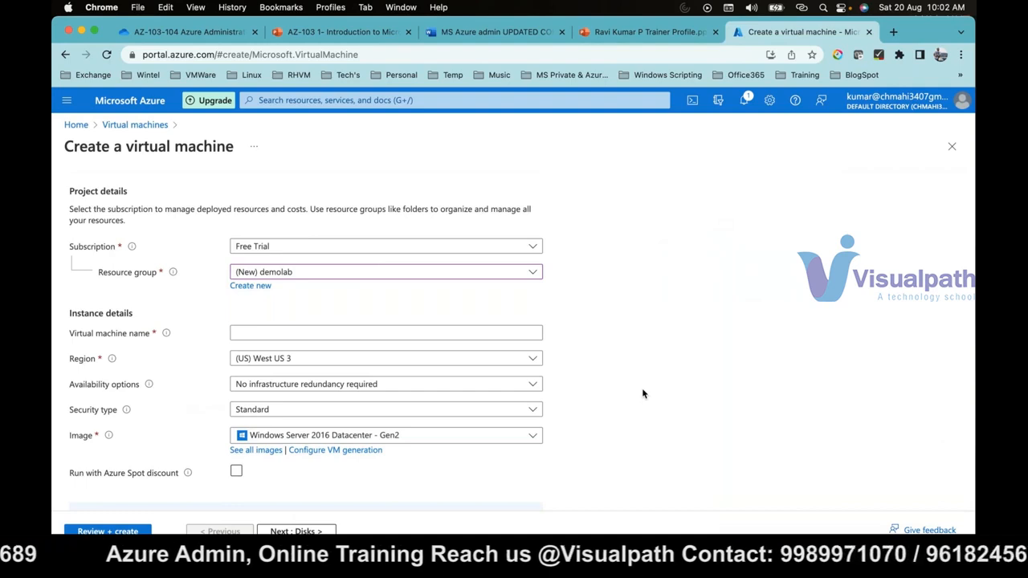
click(482, 334)
click(481, 334)
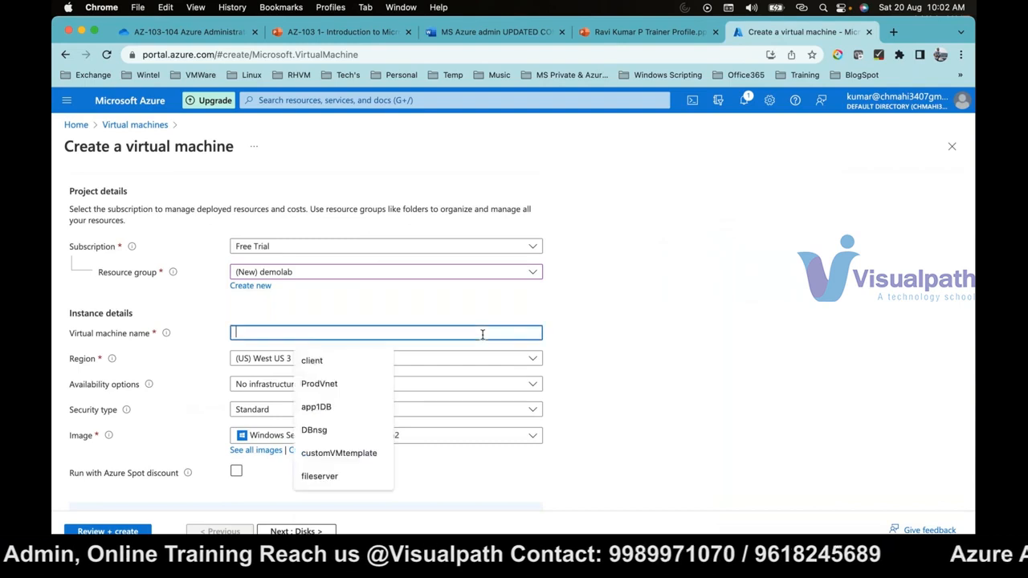
text(appserver)
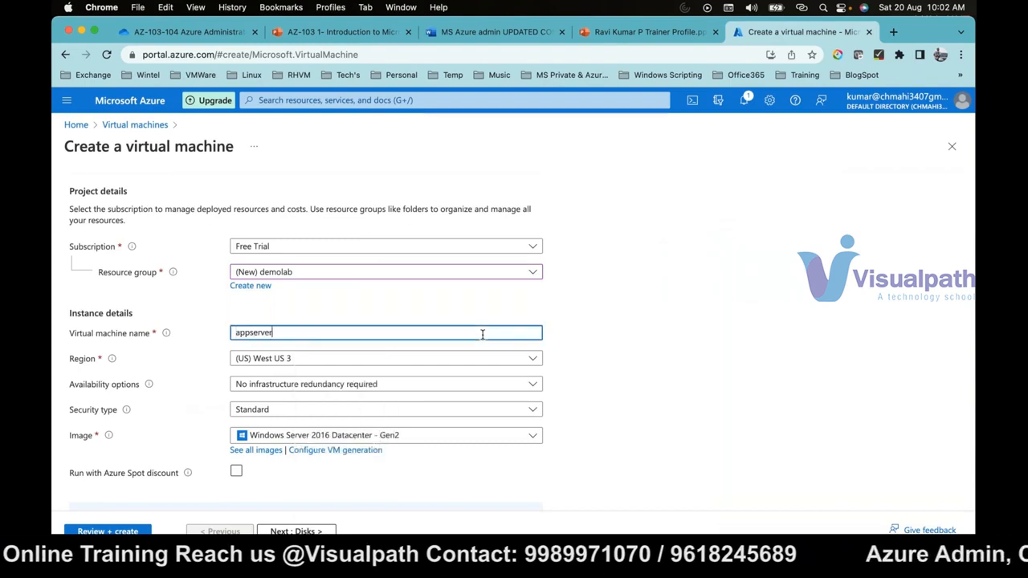
click(350, 366)
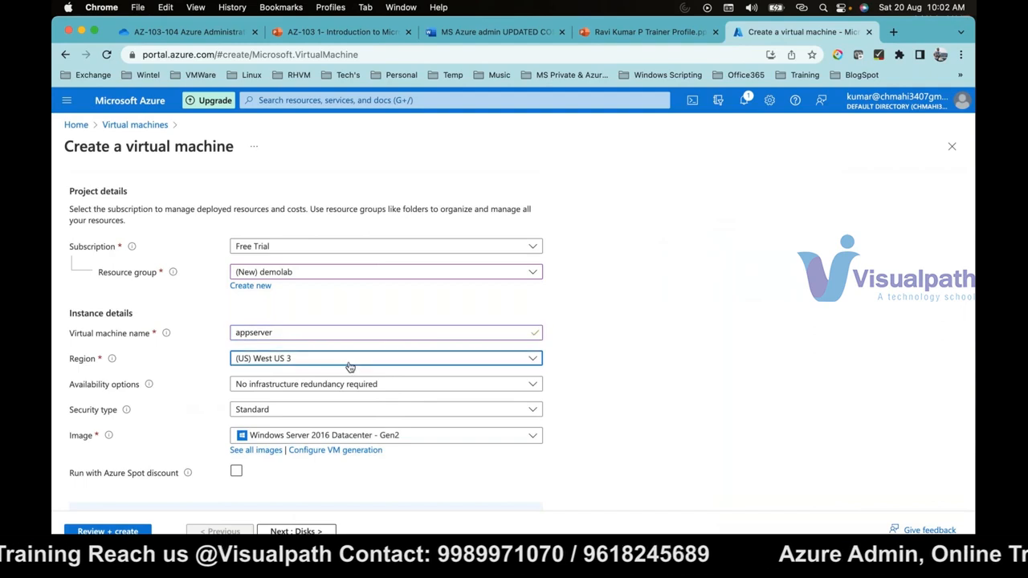
click(350, 438)
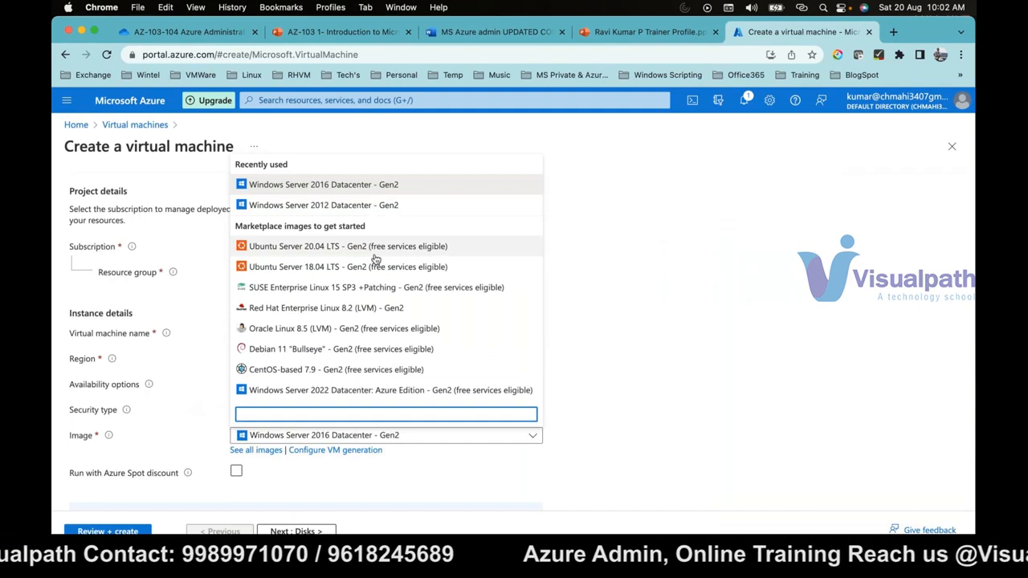
click(716, 279)
- Set the virtual machine size to Standard_B2ms with 2 vcpus and 8 GiB memory
scroll(509, 432, down, 3)
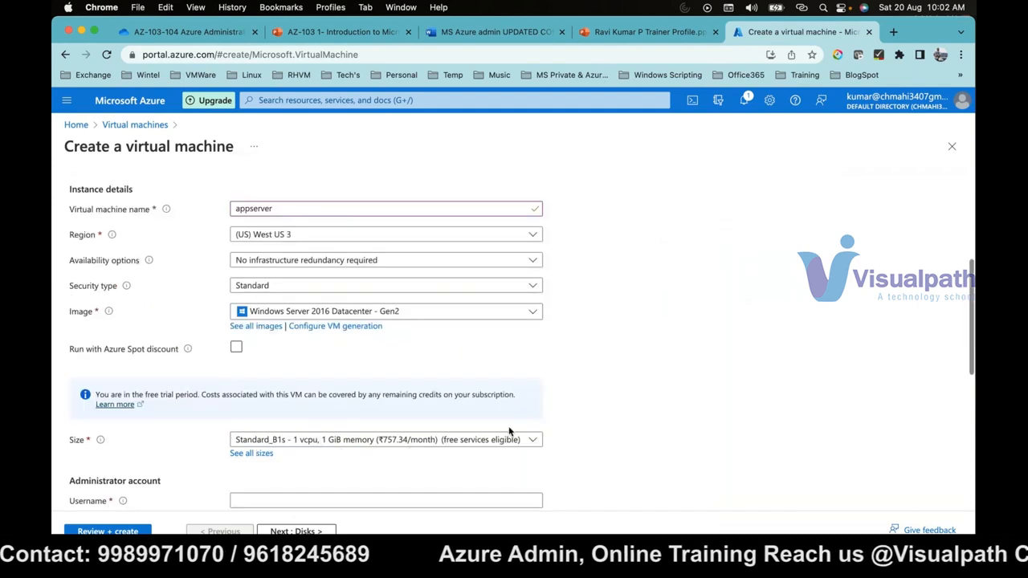
click(466, 440)
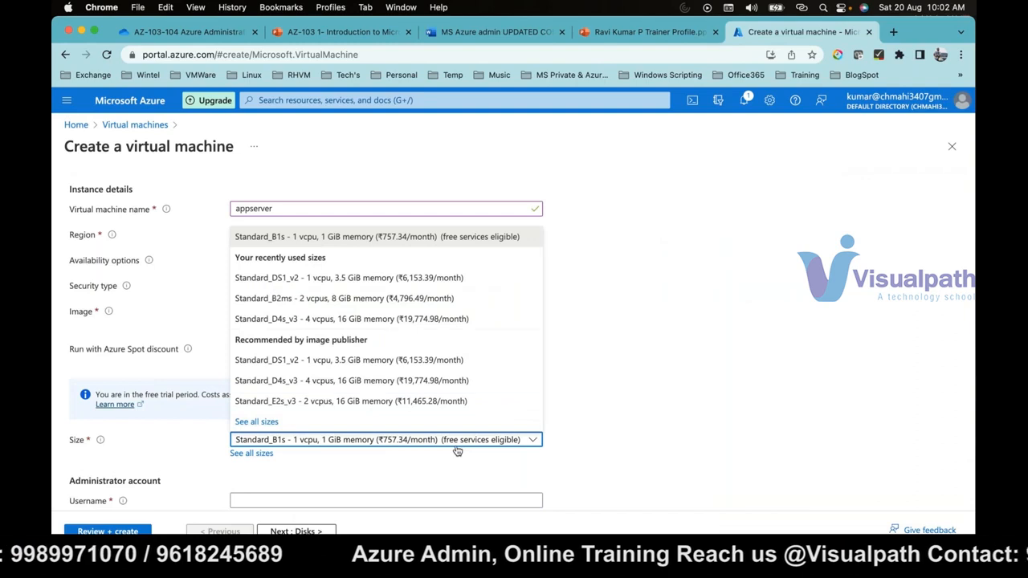
click(346, 298)
- Fill in the administrator account's username, password and password confirmation
scroll(447, 268, down, 5)
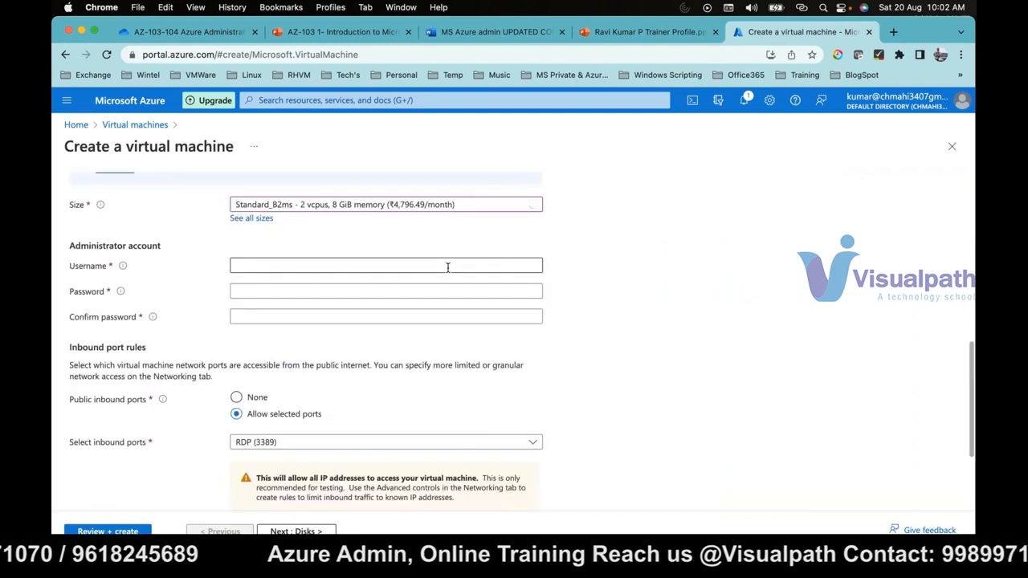
click(447, 266)
text(kumar)
key(Tab)
key(super+v)
text(••)
key(Tab)
text(••••)
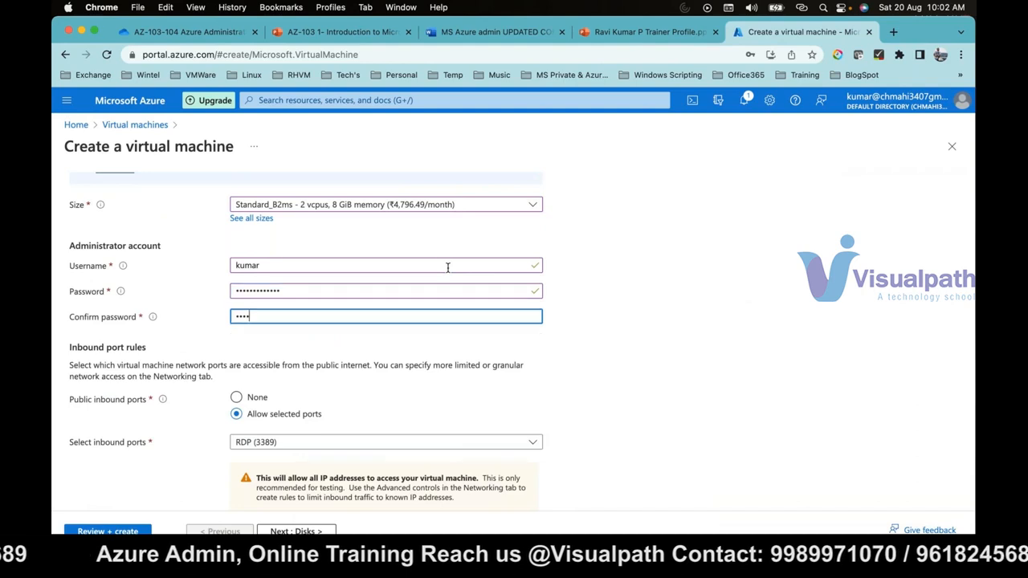
text(•••••••••)
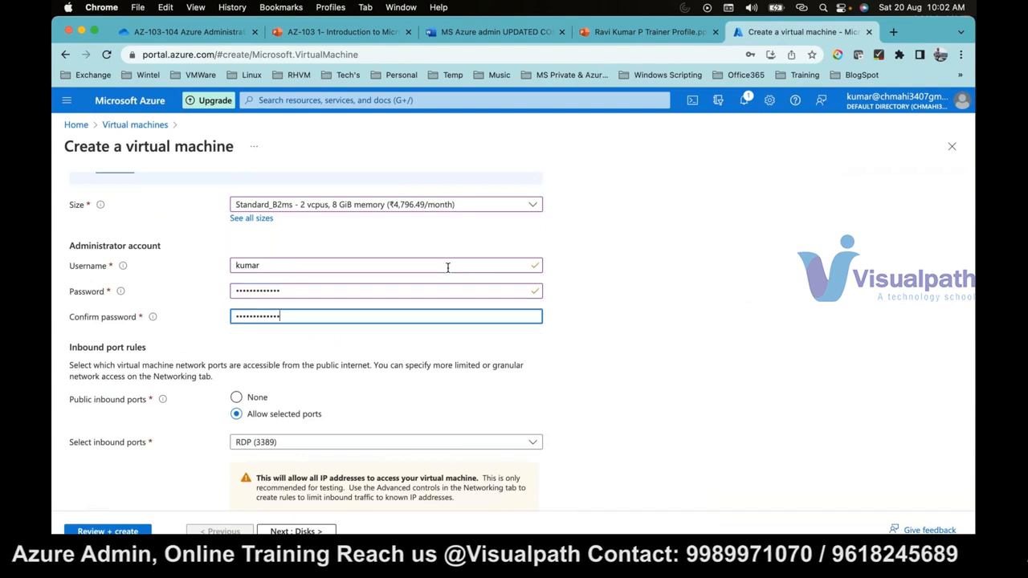
- Review the basic settings of the virtual machine and submit the configuration for validation
scroll(341, 368, down, 4)
scroll(197, 444, up, 1)
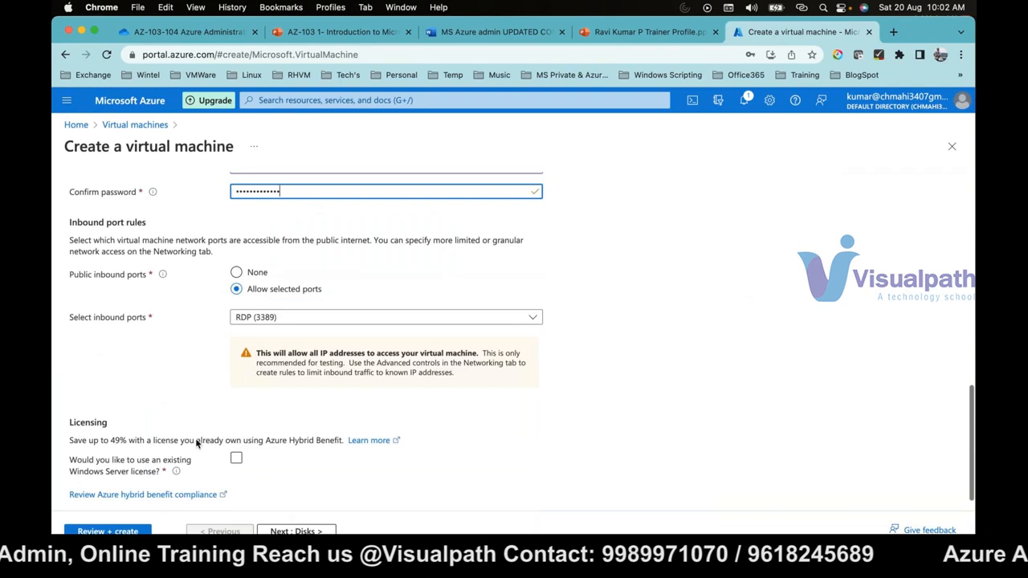
scroll(196, 437, up, 10)
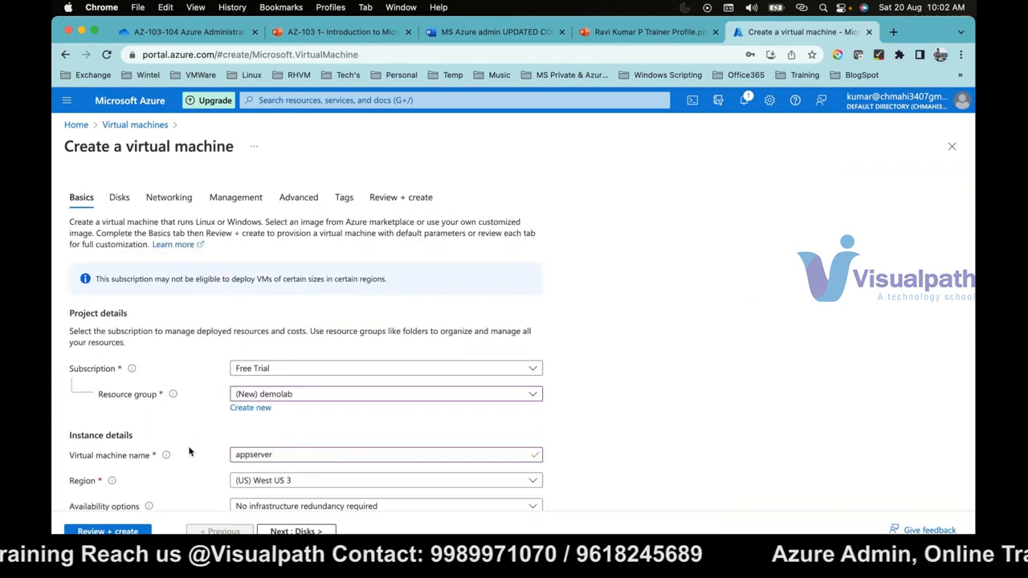
click(124, 531)
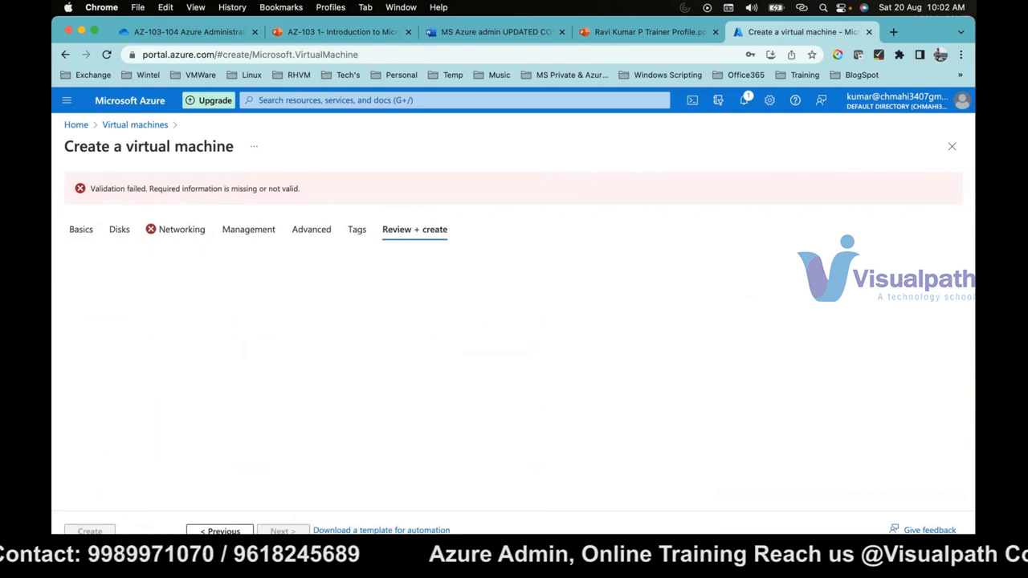
- Go back to the networking settings and reselect the new appserver-ip as the public IP
click(204, 531)
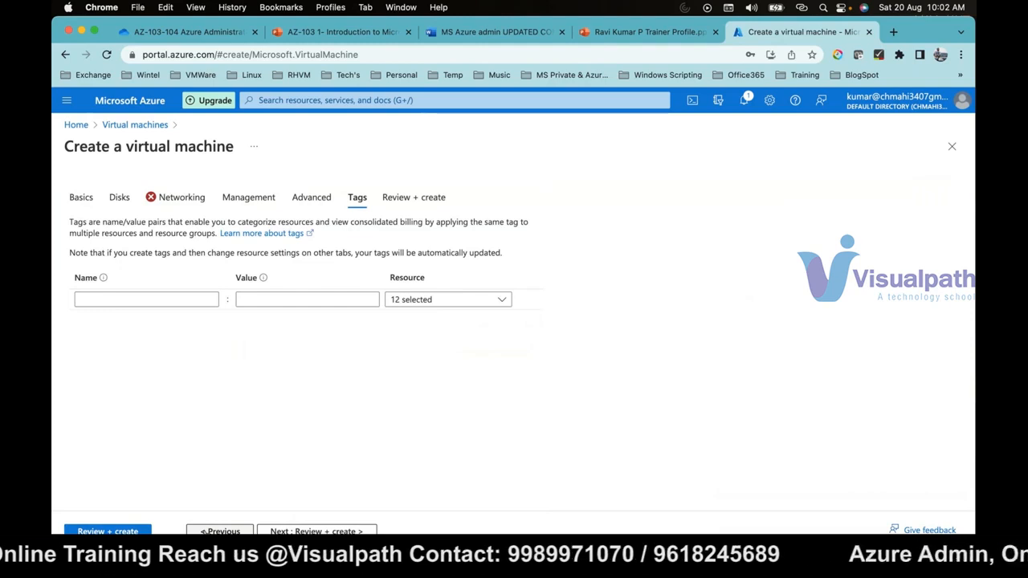
double_click(201, 532)
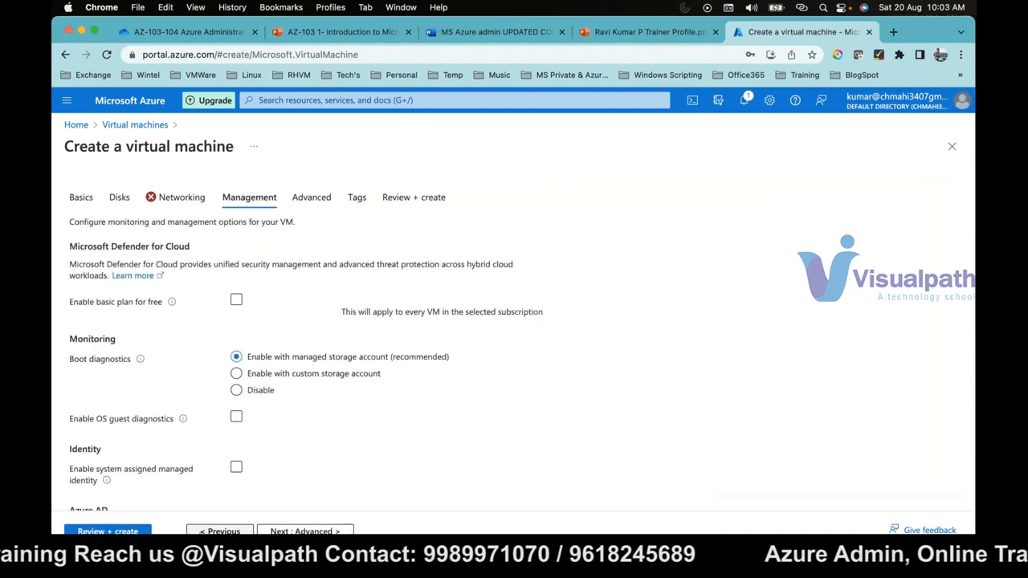
click(202, 532)
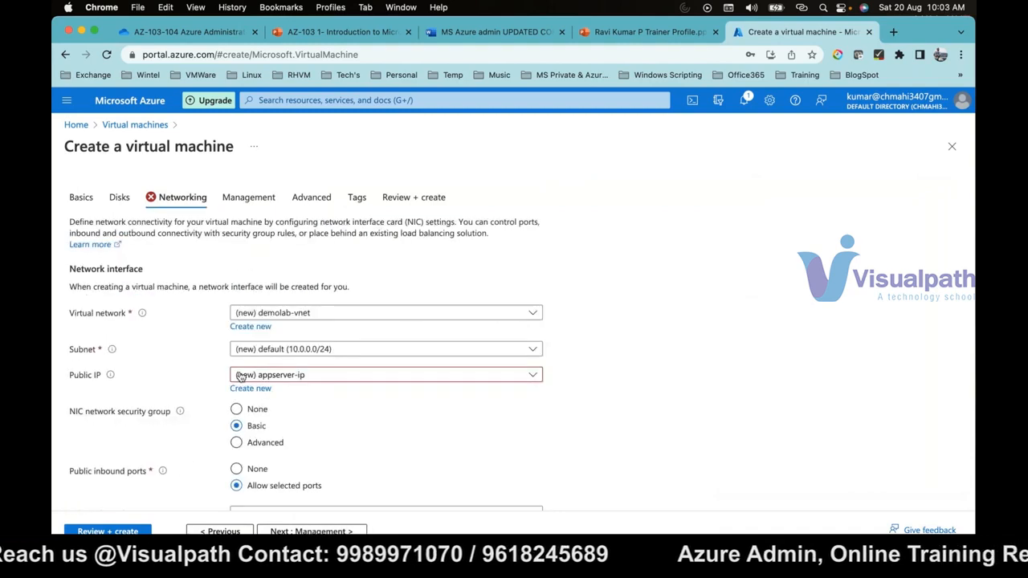
click(240, 377)
click(254, 394)
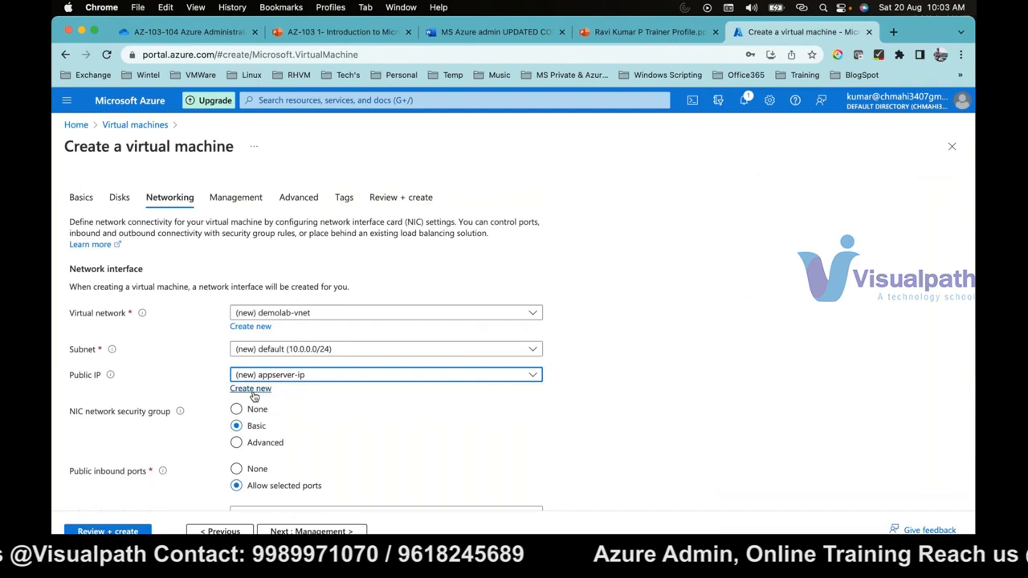
- Validate the configuration again and deploy the appserver virtual machine
click(129, 531)
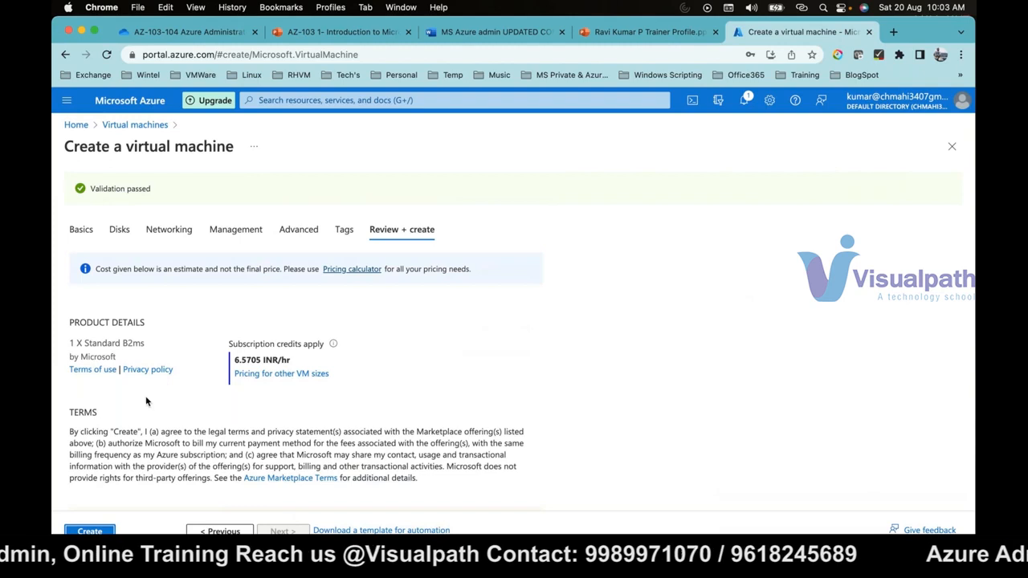
click(92, 531)
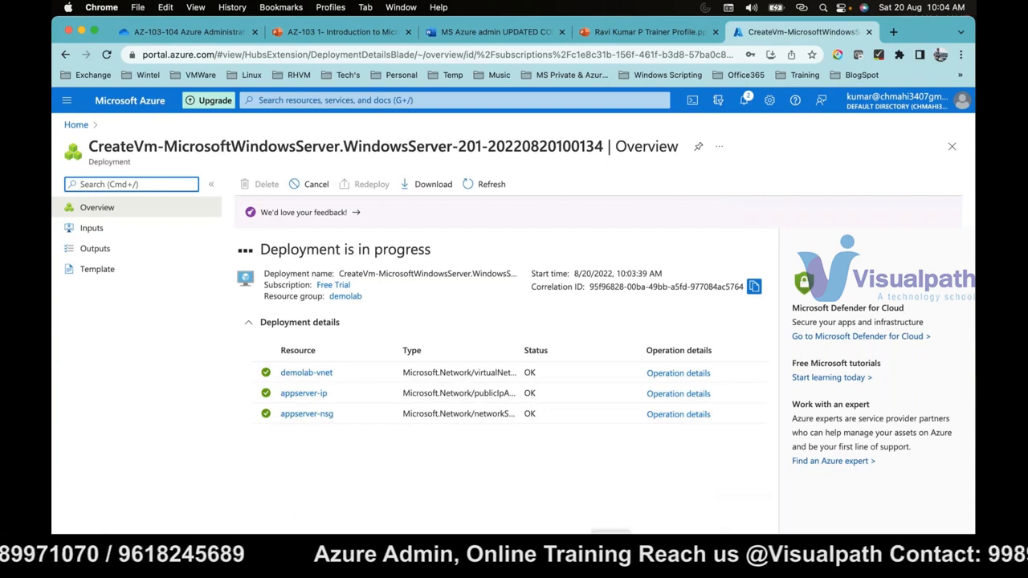
- Switch to Safari and minimize its GoTo window, and open the deployed virtual machine's resource page in the Azure portal
key(super+Tab)
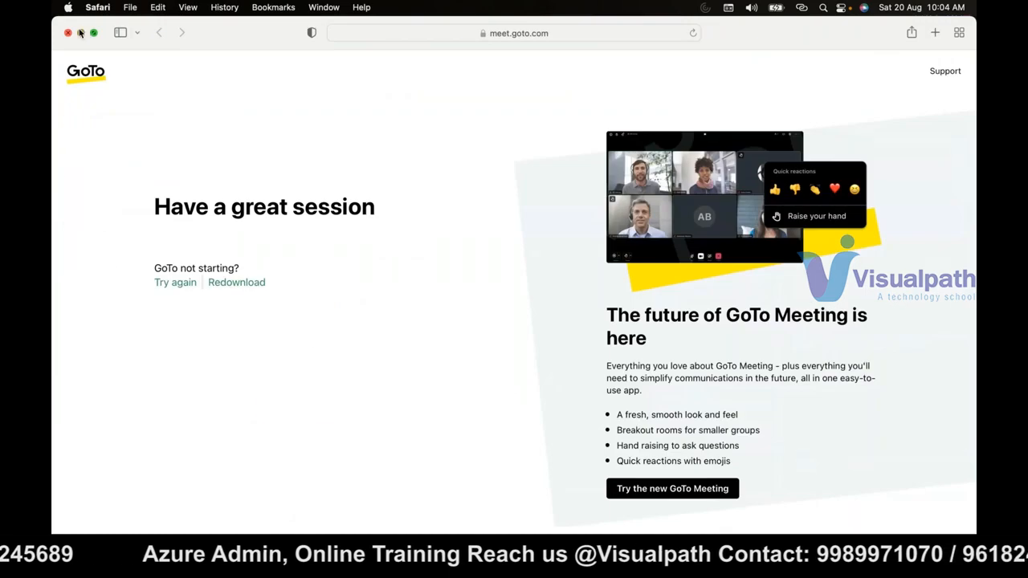
click(80, 33)
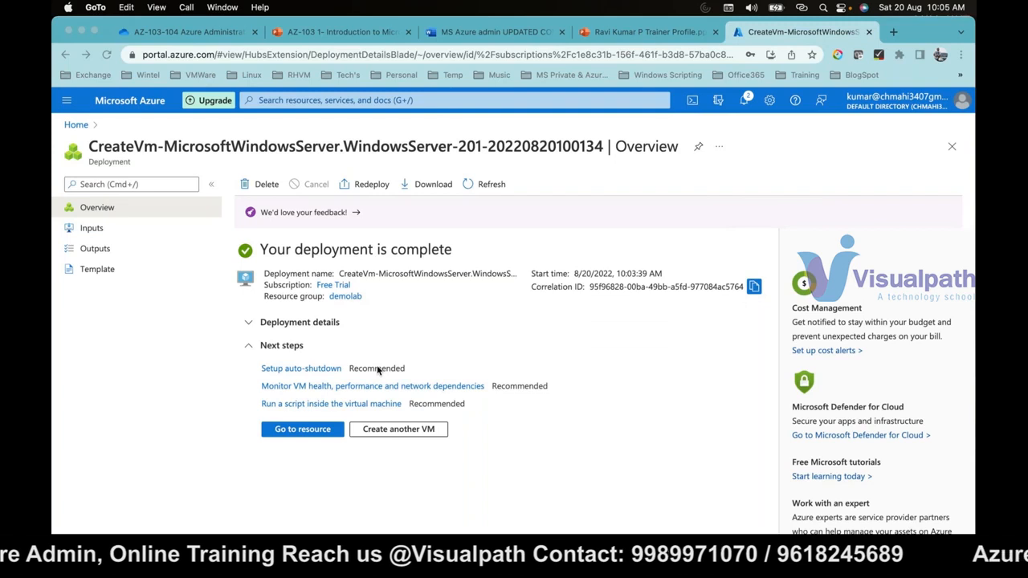
click(322, 435)
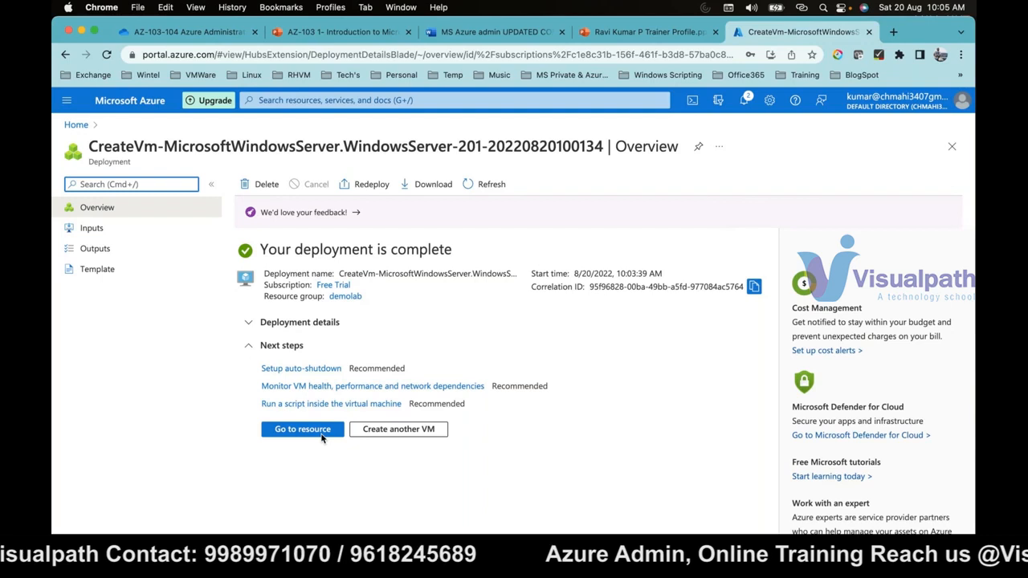
click(321, 436)
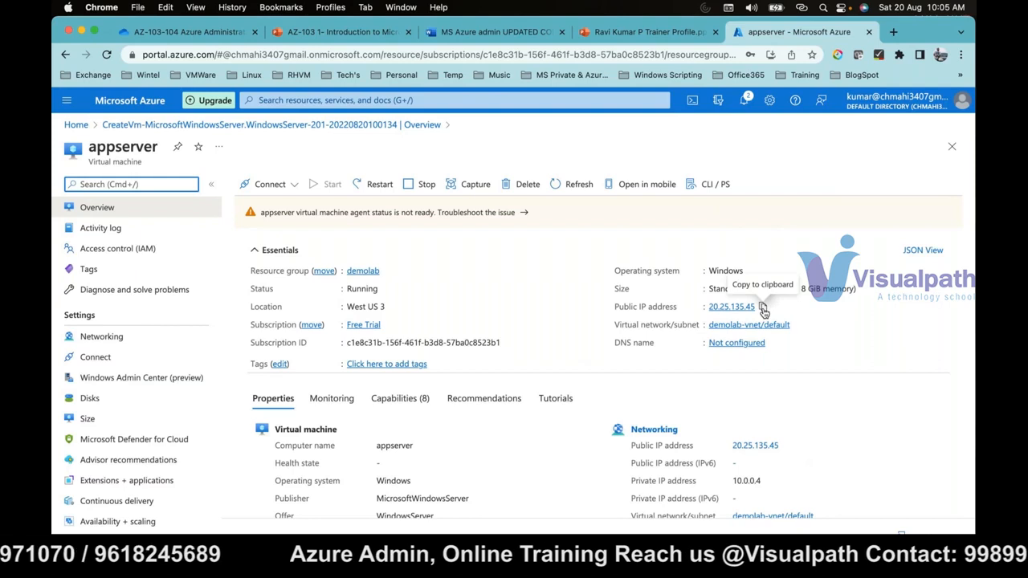
- Copy appserver's public IP address and switch to Microsoft Remote Desktop, saving 20.25.135.45 as the first vm1 connection's PC name
click(763, 309)
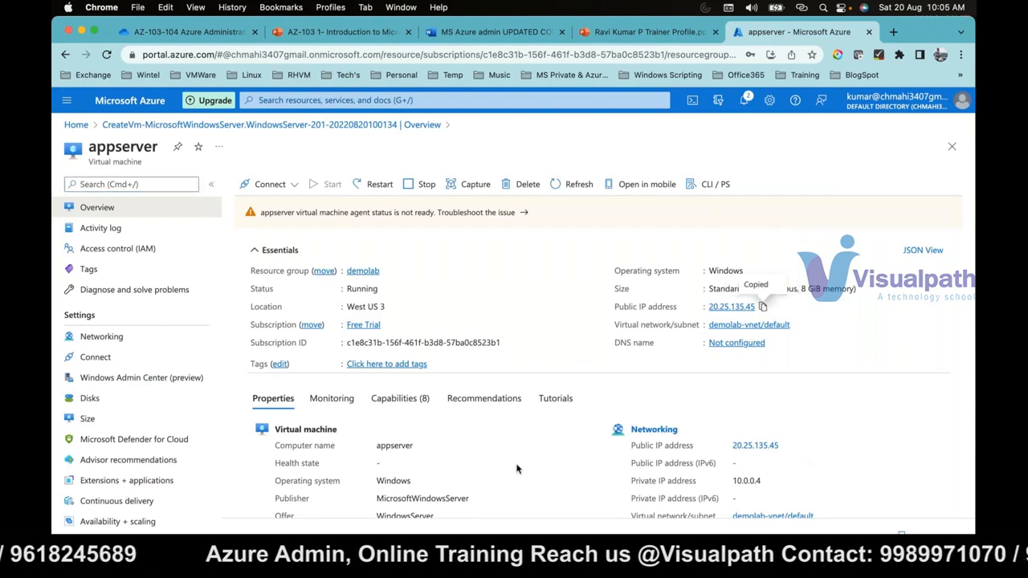
key(F4)
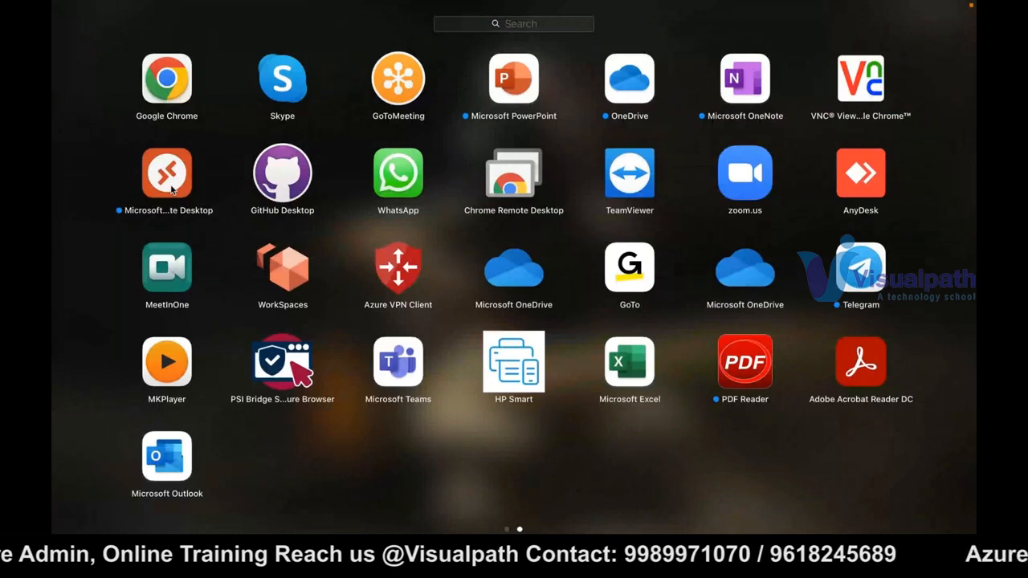
key(Escape)
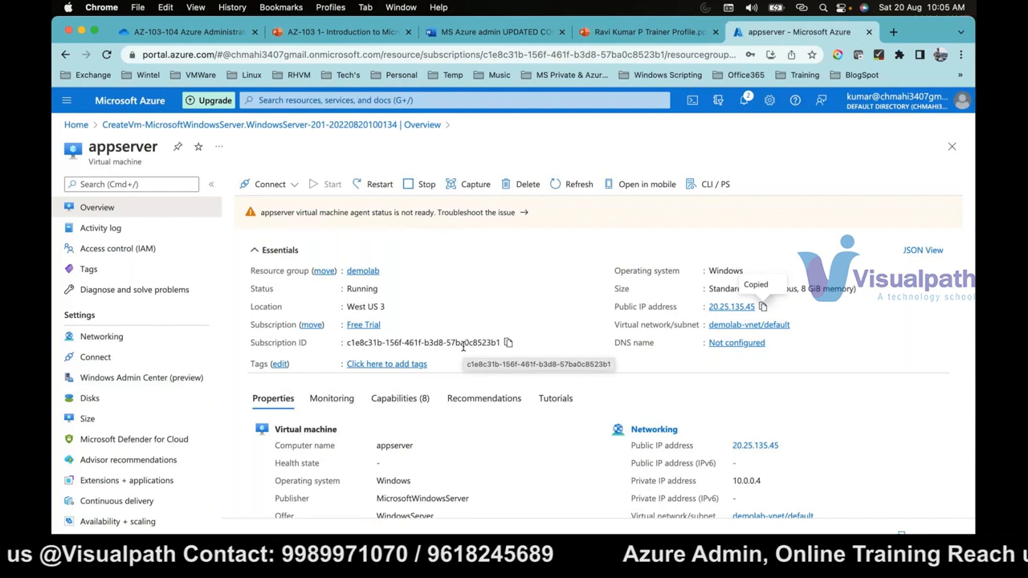
key(super+Tab)
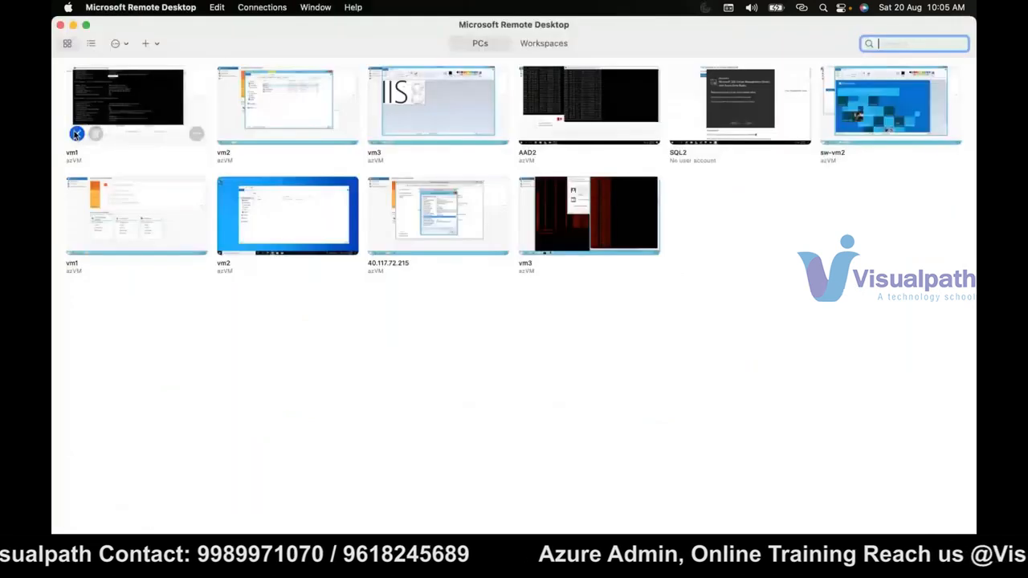
click(77, 134)
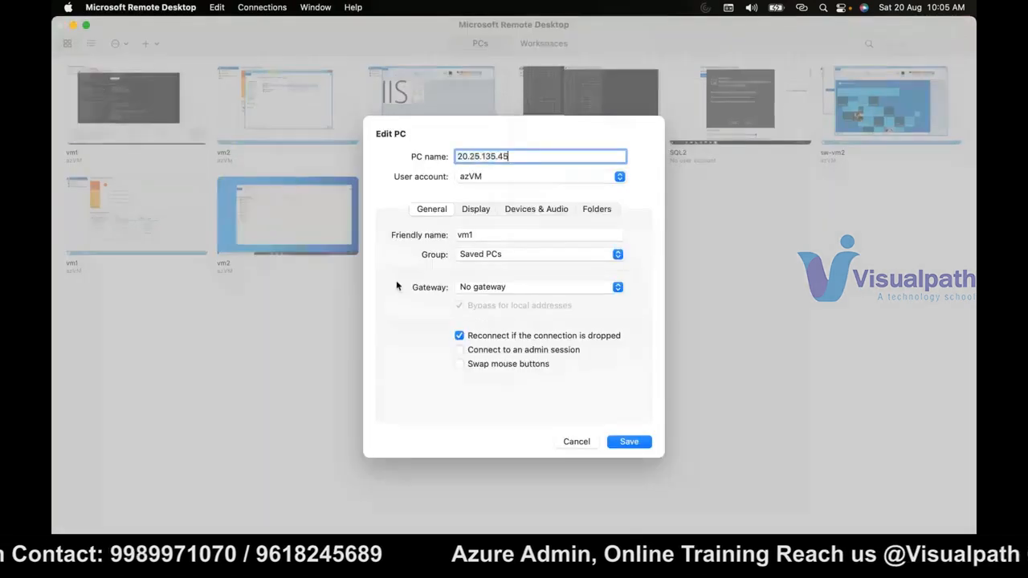
click(629, 442)
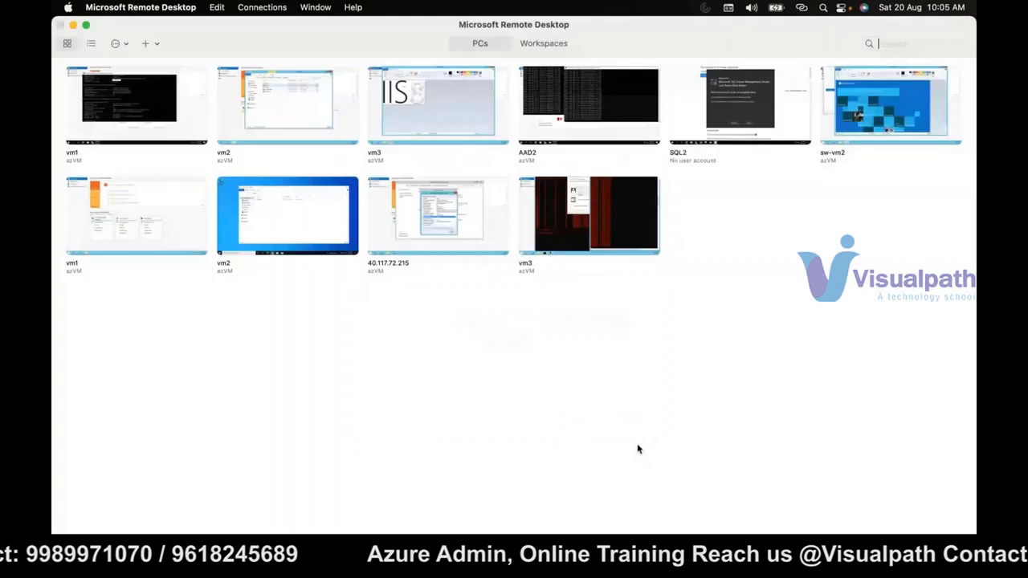
- Connect to the first vm1 PC and continue past the certificate warning to open its remote session
double_click(120, 103)
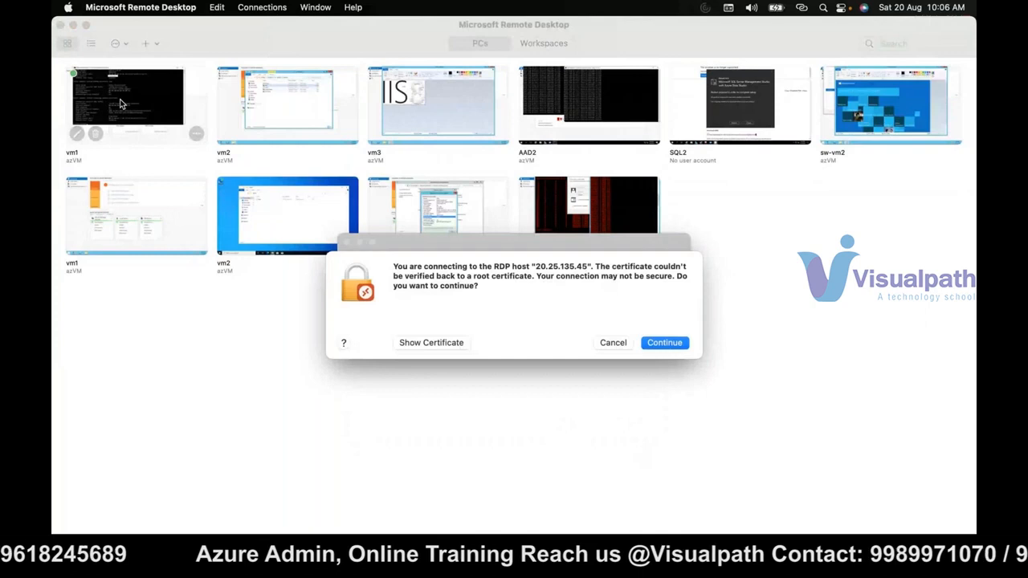
key(Return)
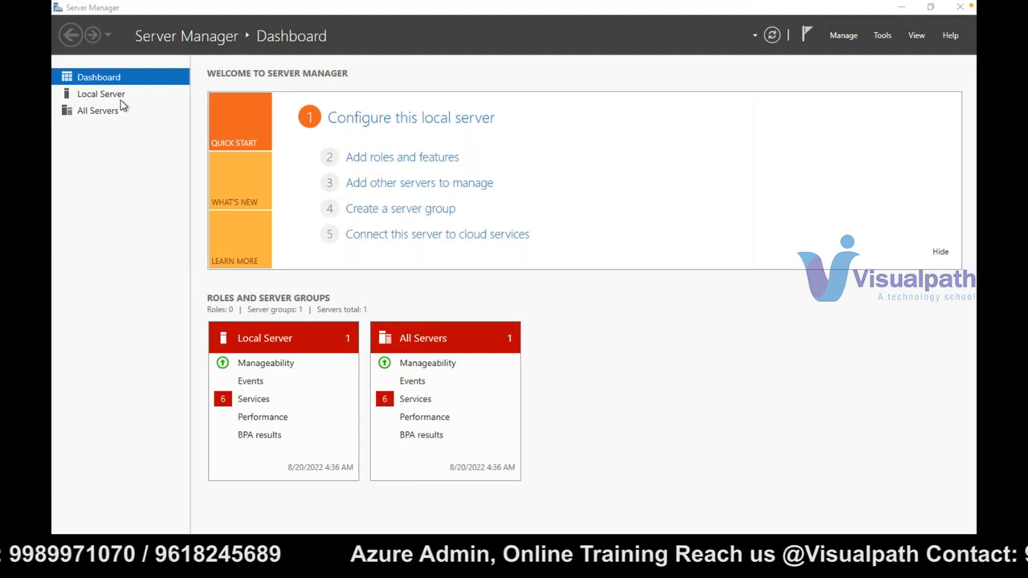
- Return from the remote session to the Mac desktop, switch to GoTo and raise the system volume
key(ctrl+Left)
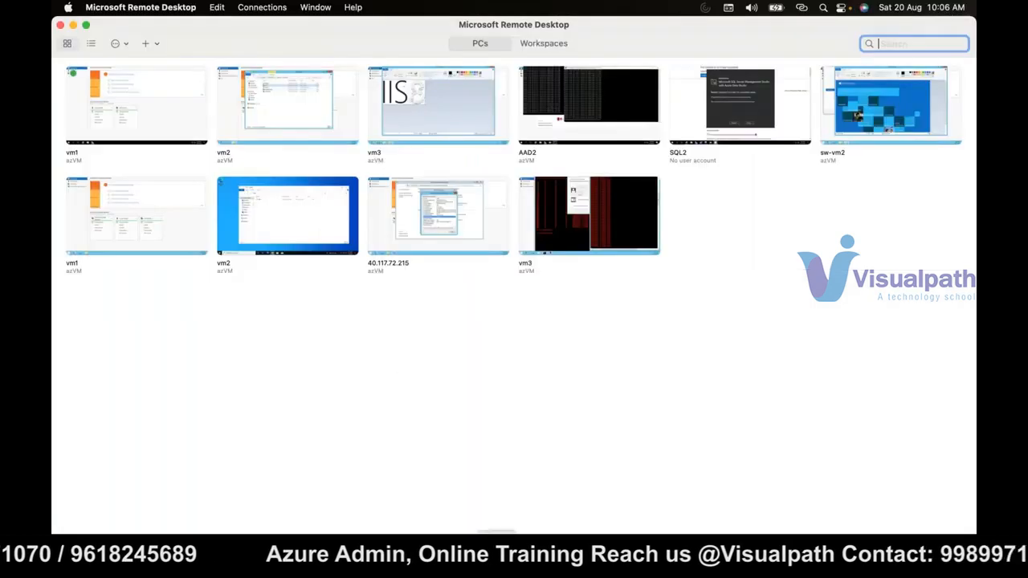
click(497, 556)
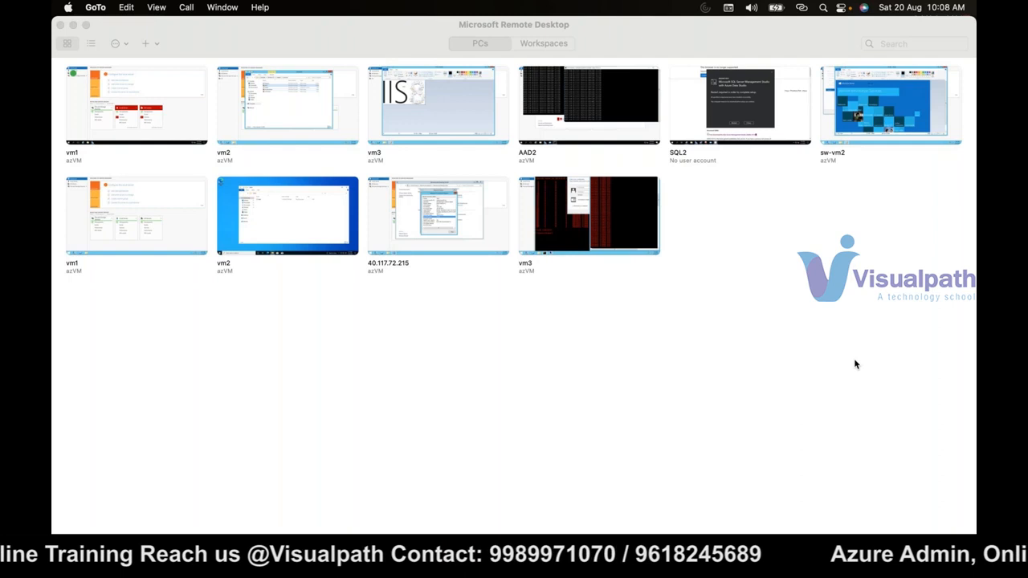
key(XF86AudioRaiseVolume)
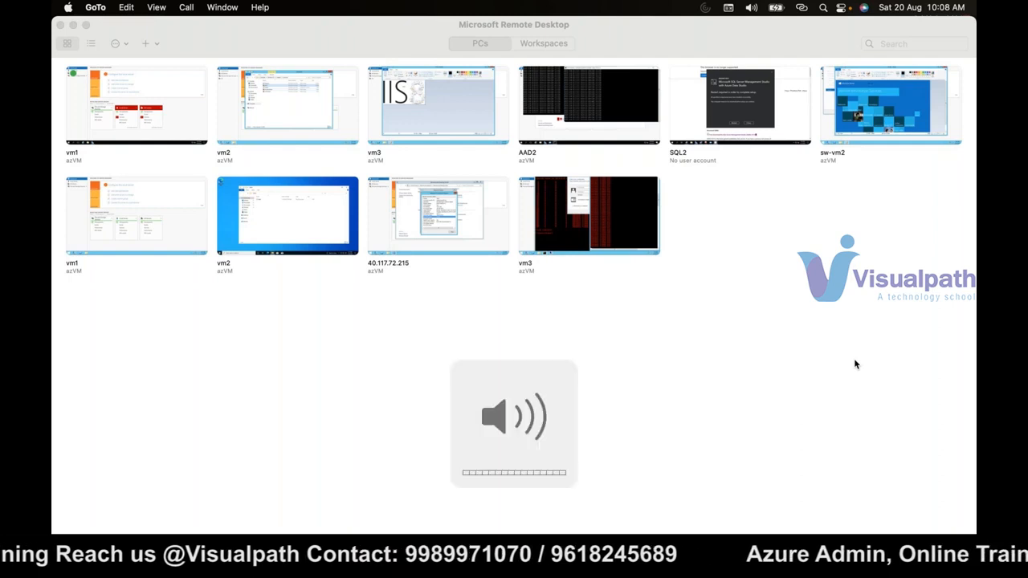